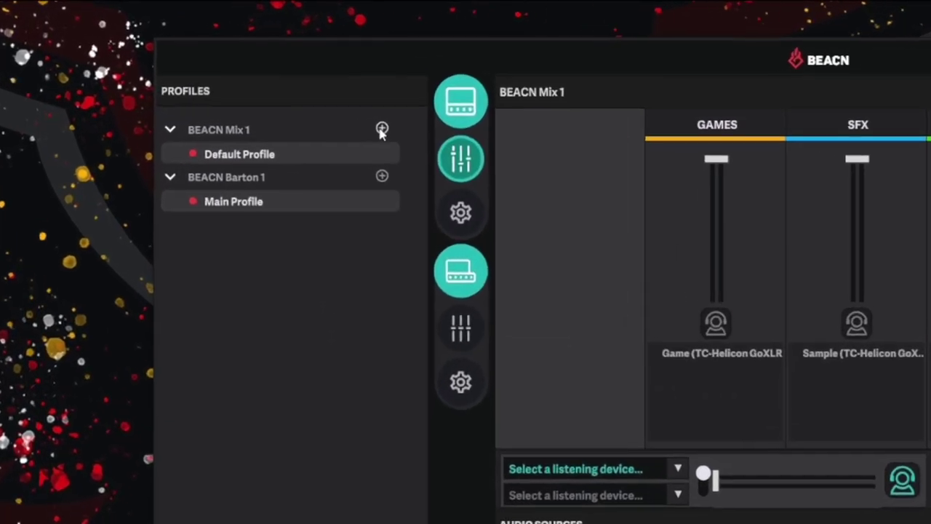
# Step: Add a new profile under BEACN Mix 1, view its profile options, and delete it again
pyautogui.click(218, 67)
pyautogui.moveTo(249, 187)
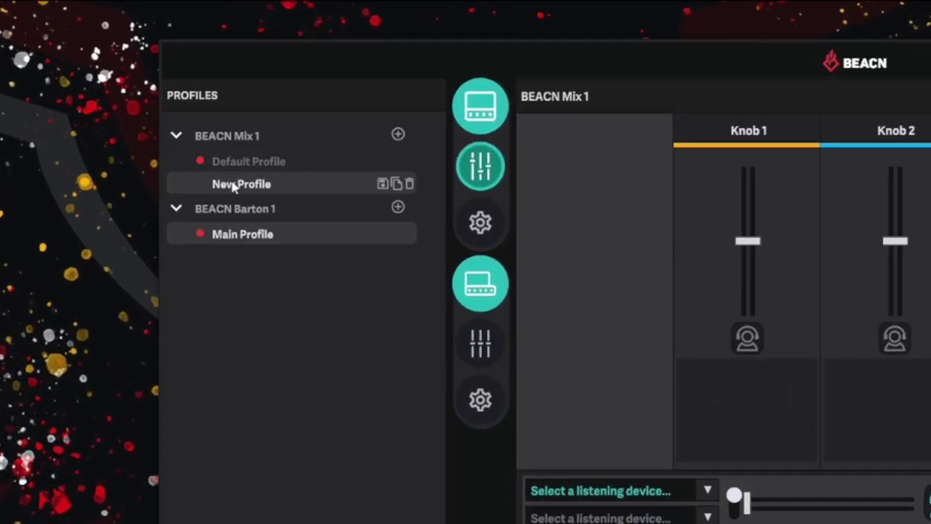
pyautogui.rightClick(258, 195)
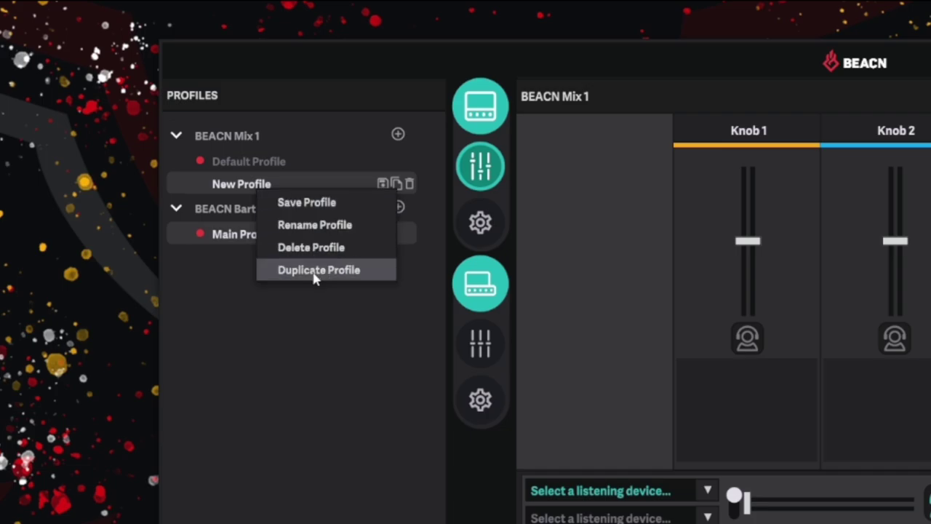
pyautogui.click(331, 316)
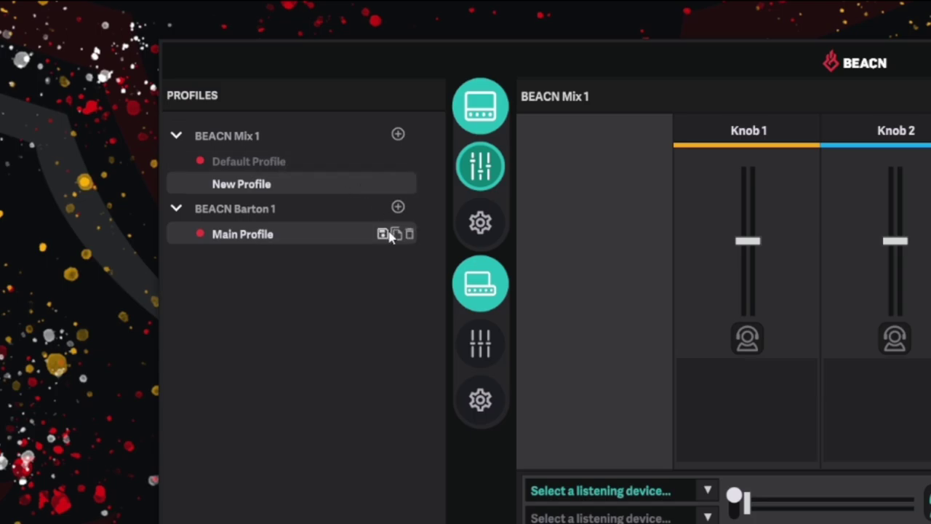
pyautogui.click(410, 184)
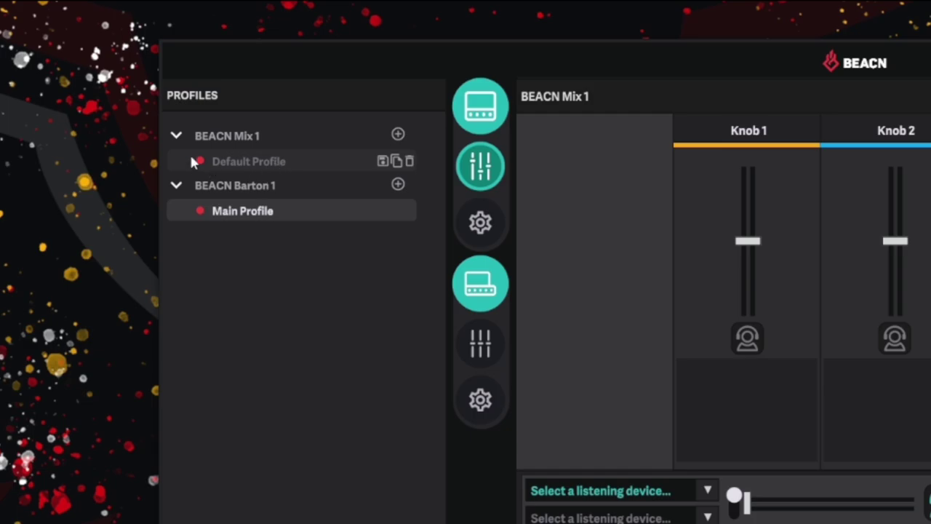
# Step: Save BEACN Mix 1's Default Profile and load it in the BEACN Mix 1 mixer view
pyautogui.click(379, 164)
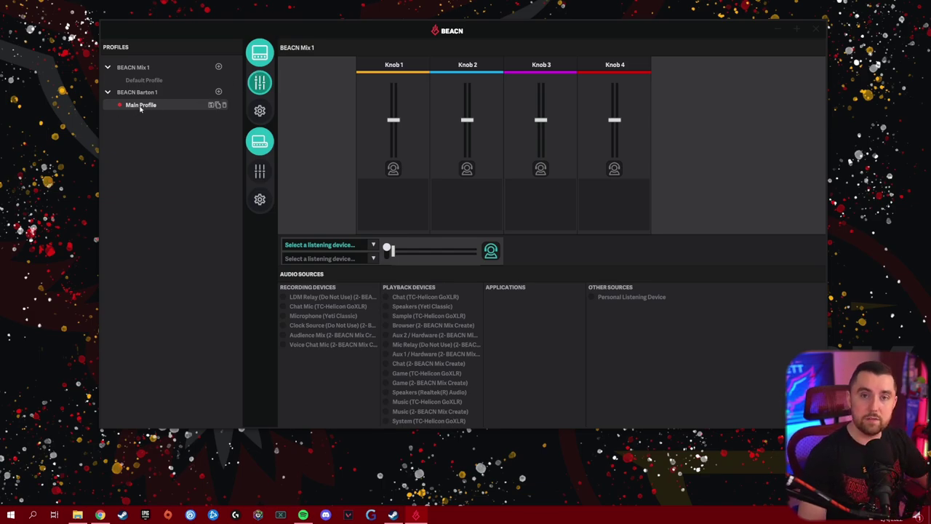
pyautogui.click(144, 80)
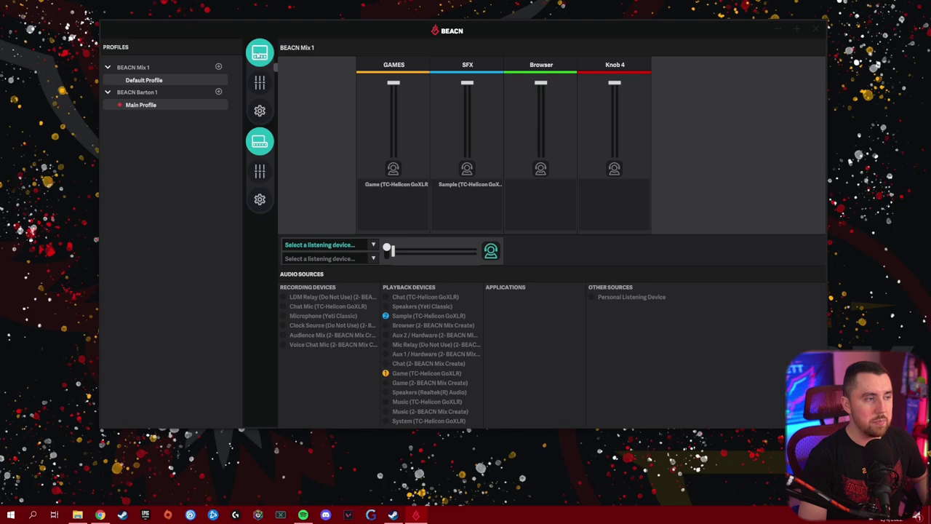
pyautogui.click(260, 83)
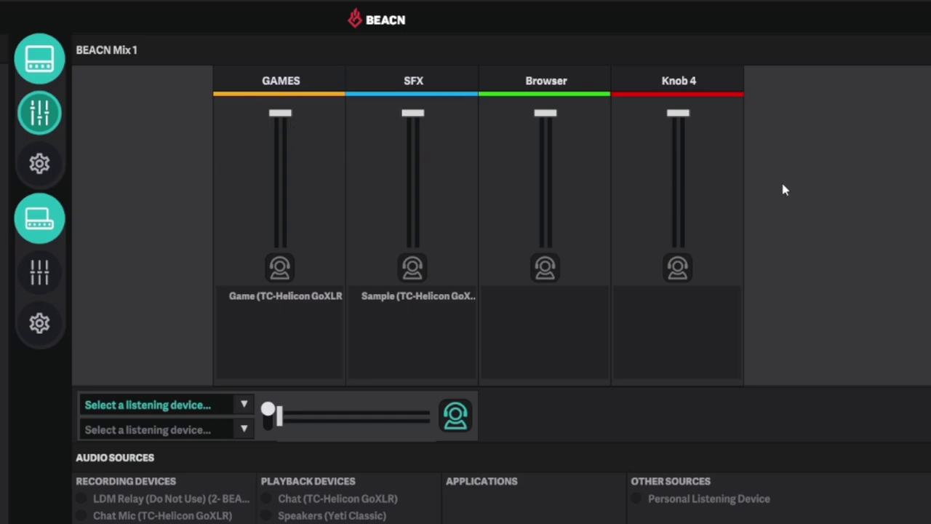
# Step: Look at the colour picker and name editor of the GAMES channel
pyautogui.click(280, 96)
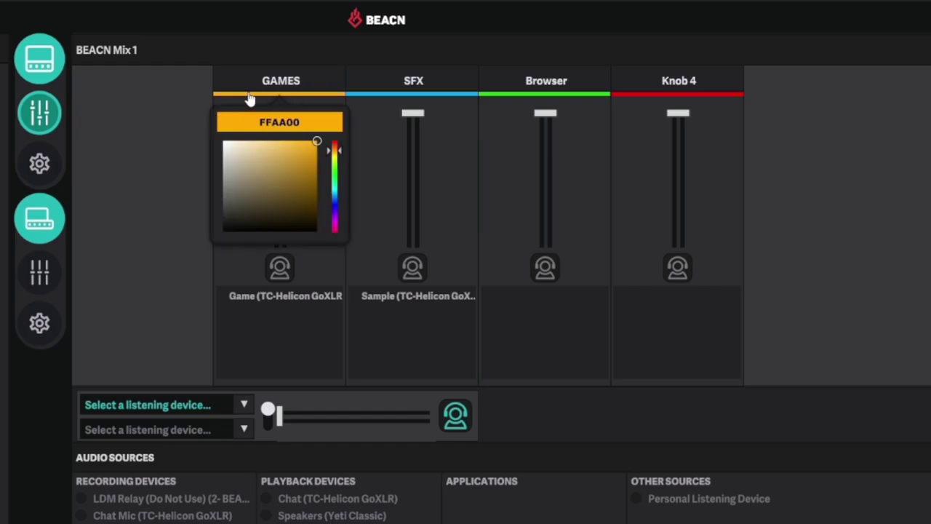
pyautogui.click(305, 79)
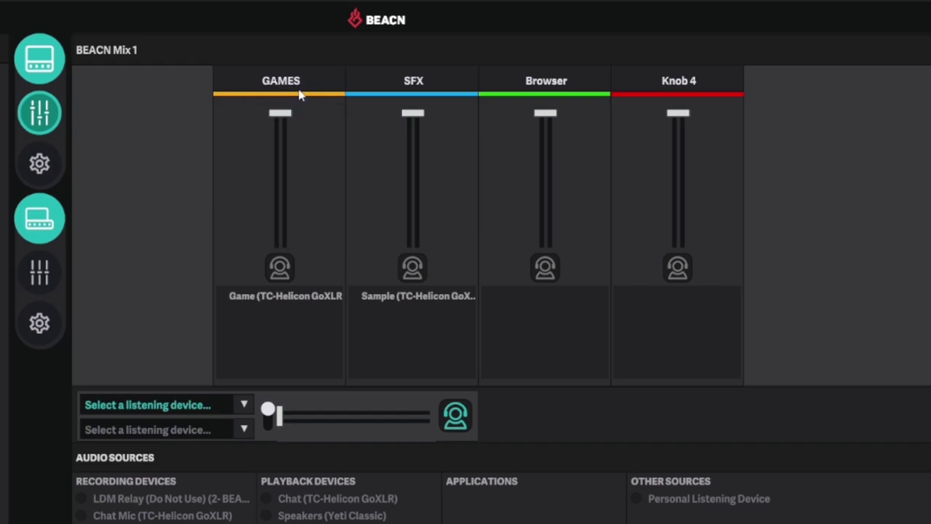
pyautogui.click(280, 78)
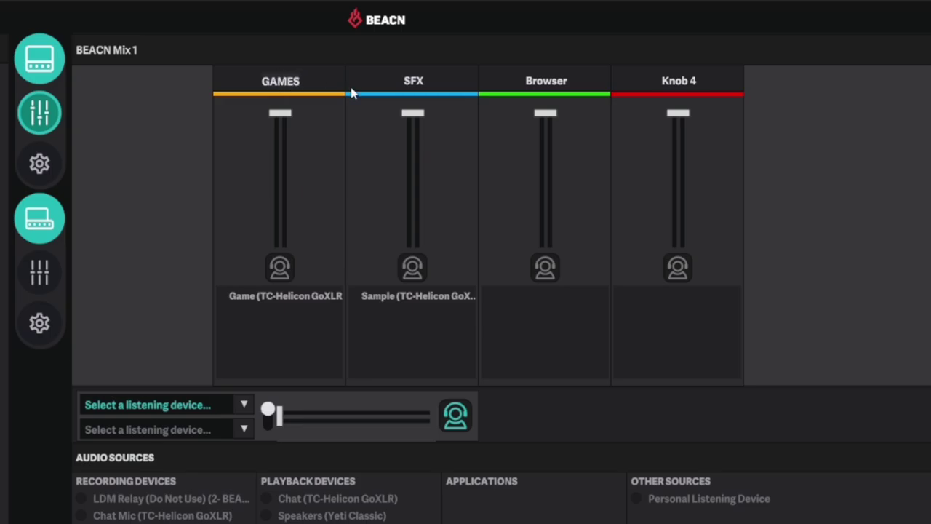
pyautogui.press('Return')
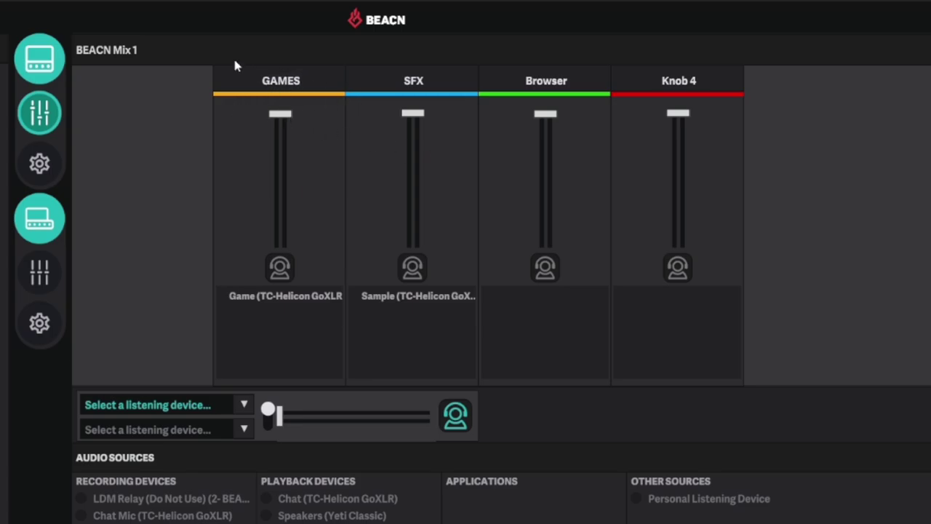
# Step: Rename the Knob 4 channel as Headphones
pyautogui.doubleClick(683, 86)
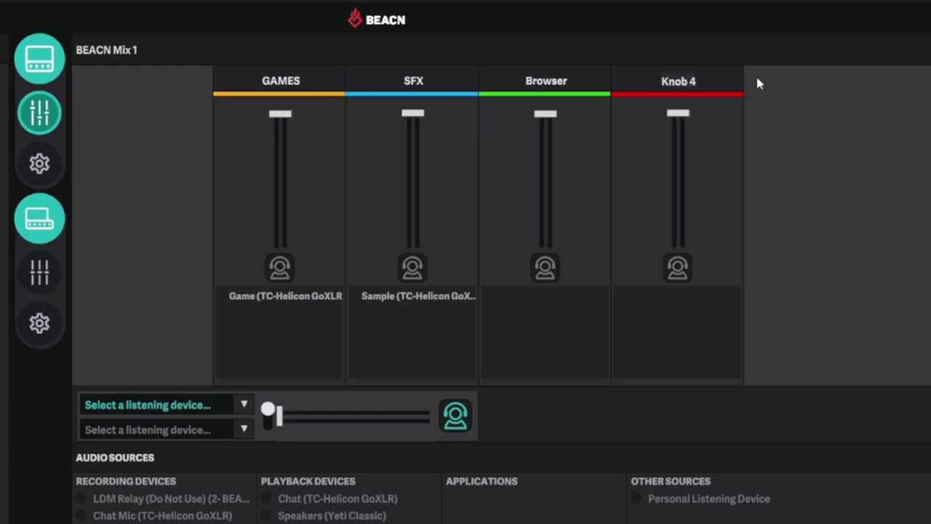
pyautogui.write('Headphones')
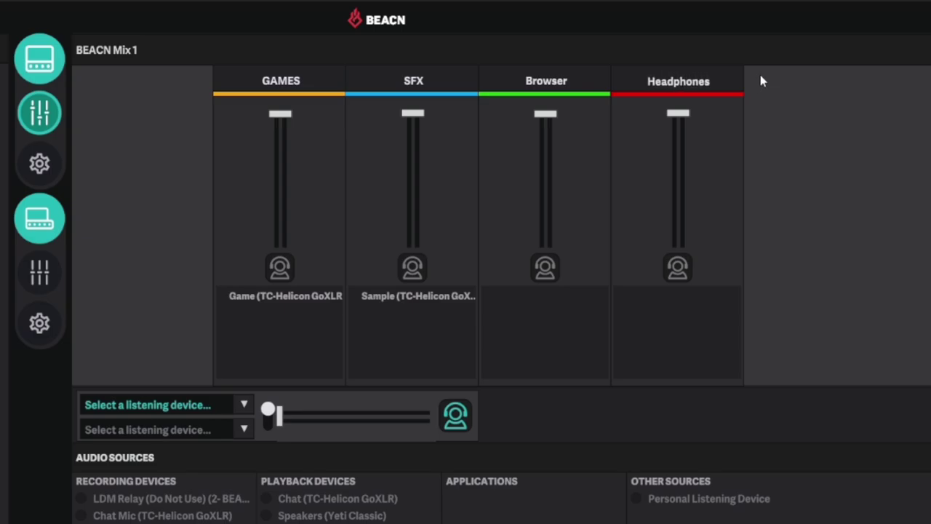
pyautogui.press('Return')
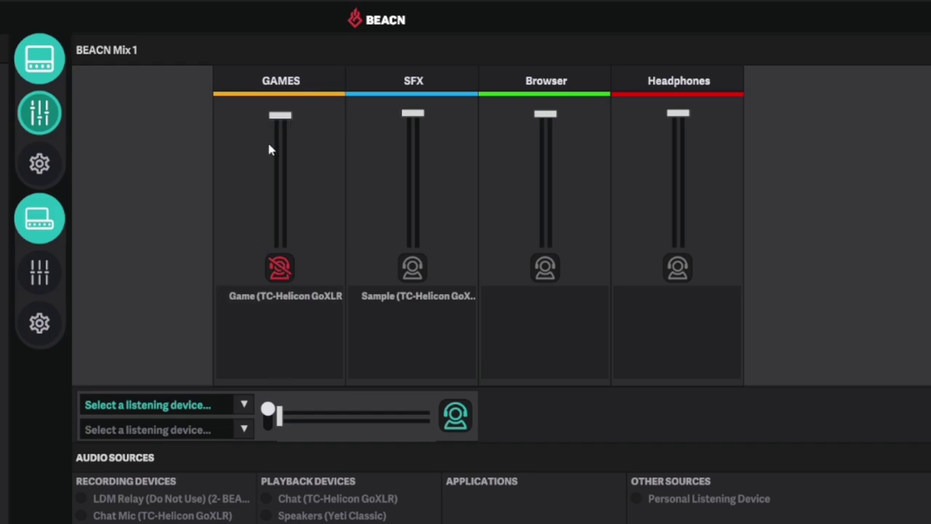
# Step: Unmute the GAMES channel
pyautogui.click(283, 267)
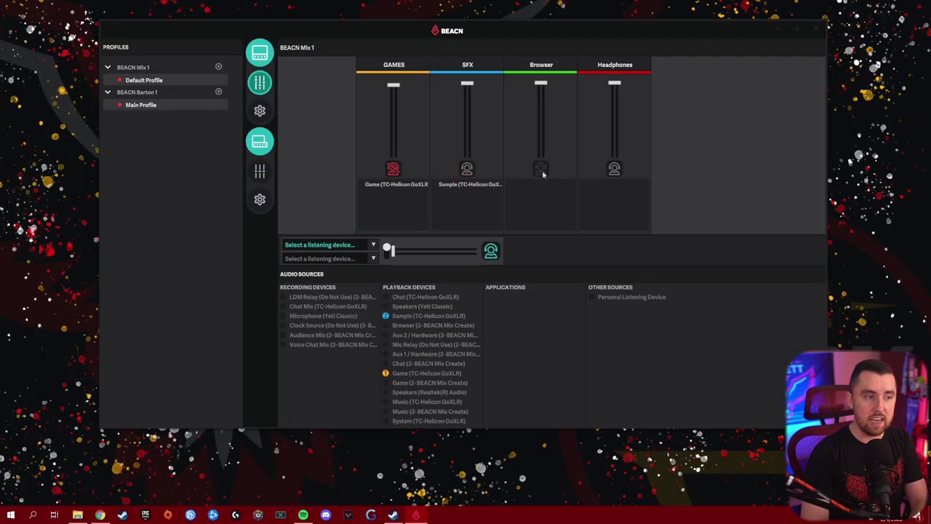
pyautogui.click(392, 169)
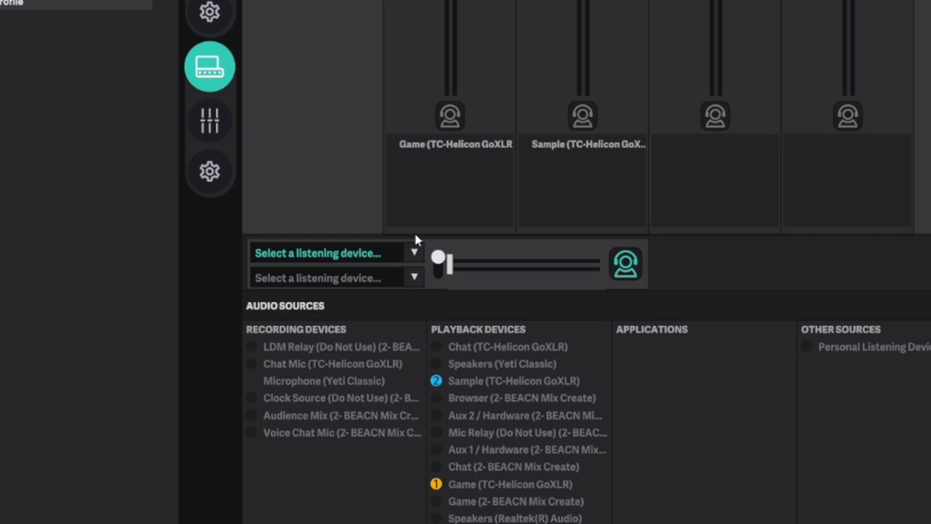
# Step: Set the first listening device to Speakers (Yeti Classic) and the second to Speakers (Realtek(R) Audio)
pyautogui.click(415, 255)
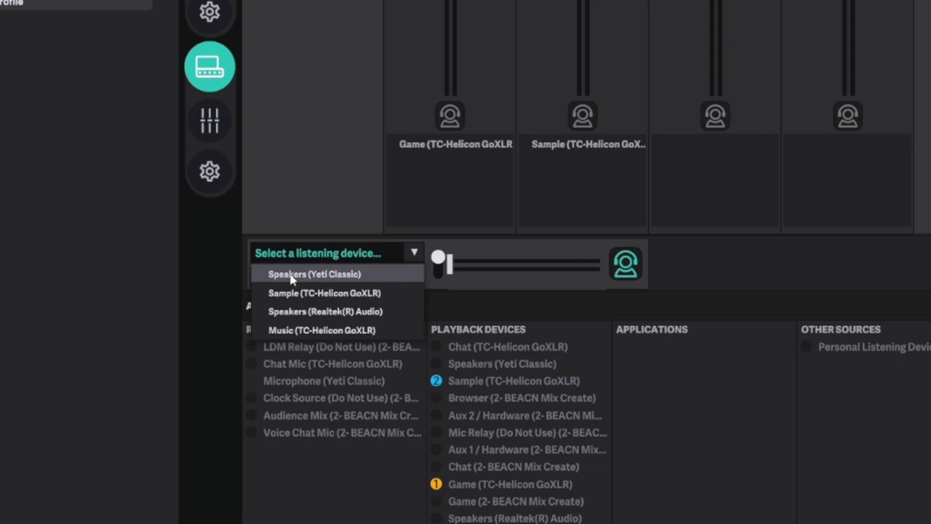
pyautogui.click(366, 277)
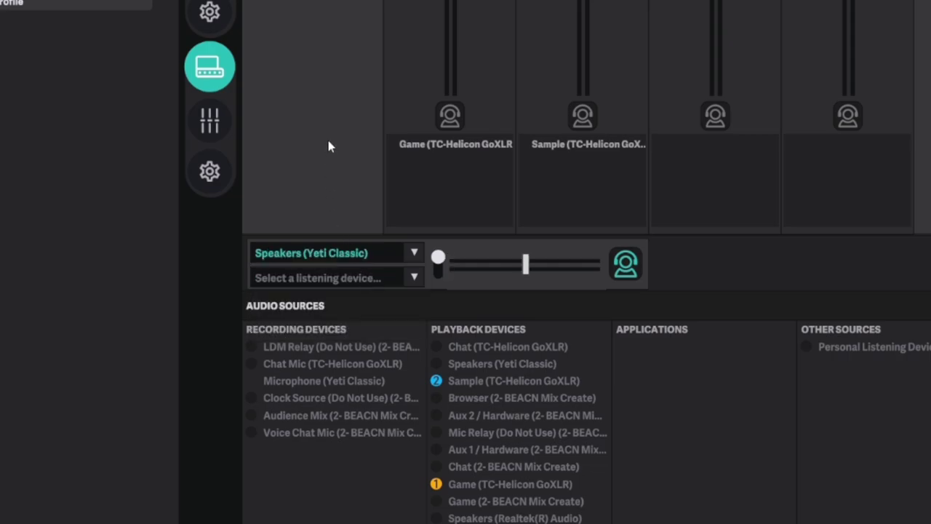
pyautogui.click(406, 277)
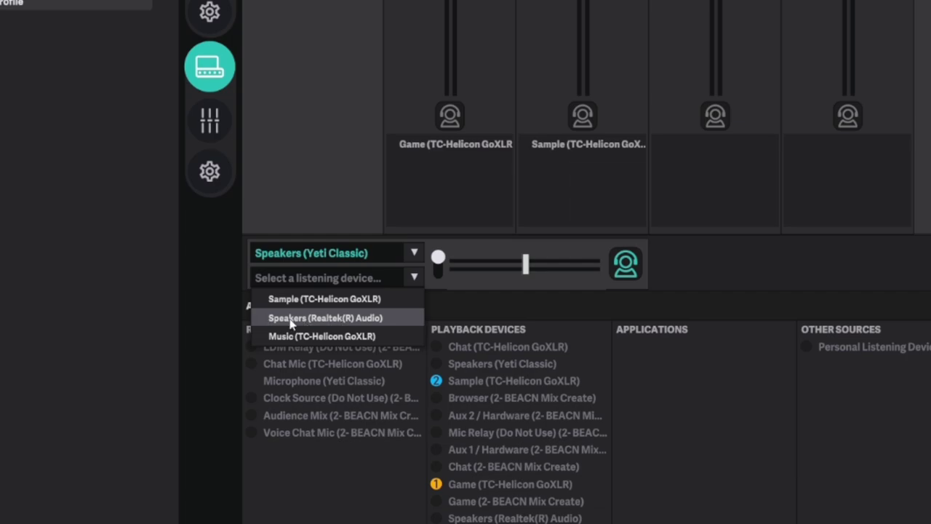
pyautogui.click(362, 320)
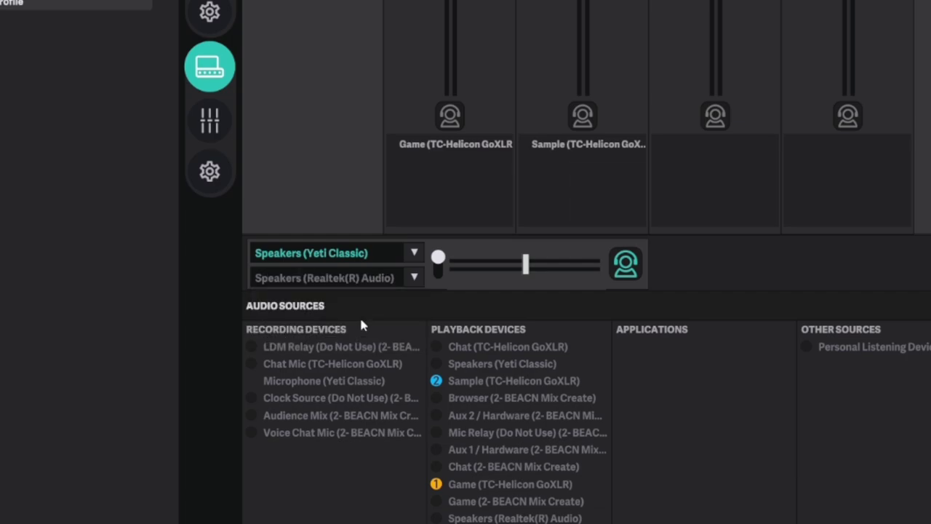
# Step: Switch the active listening device back and forth between the Realtek and Yeti Classic speakers, ending on Yeti Classic
pyautogui.click(439, 269)
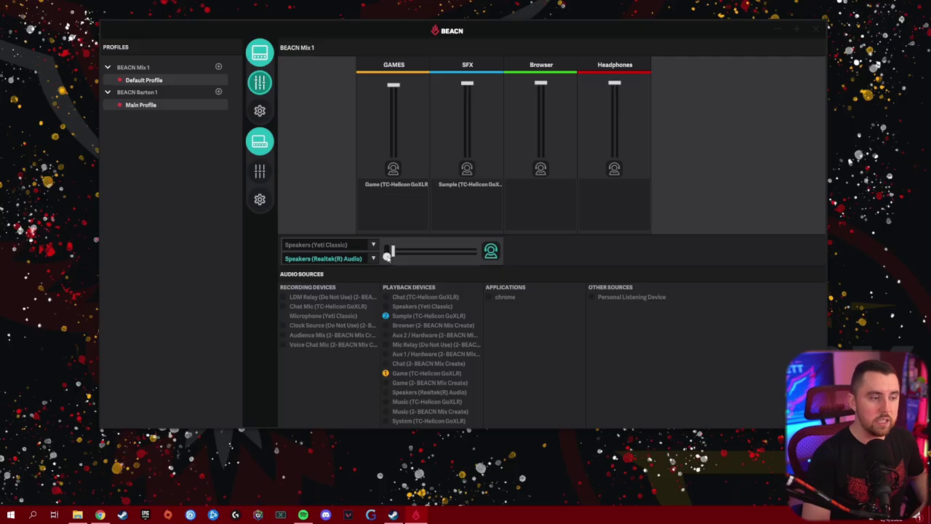
pyautogui.click(387, 250)
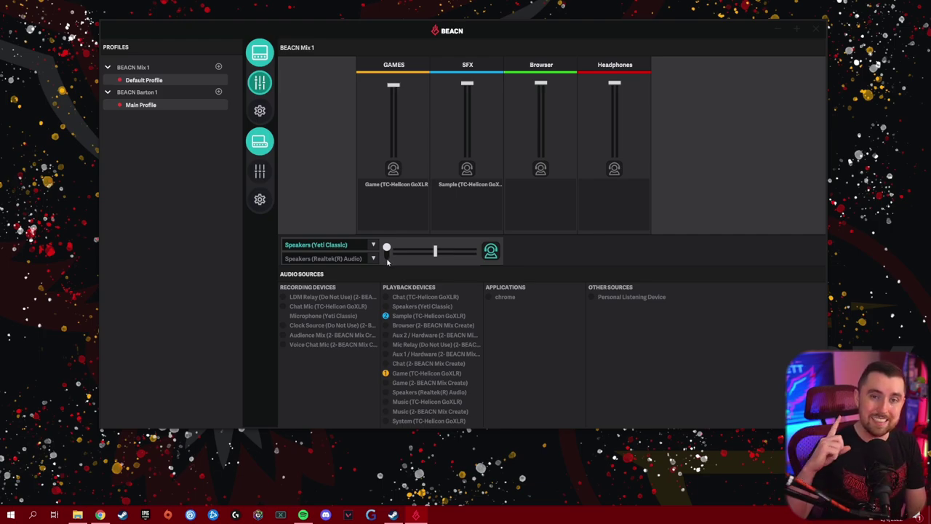
pyautogui.click(387, 261)
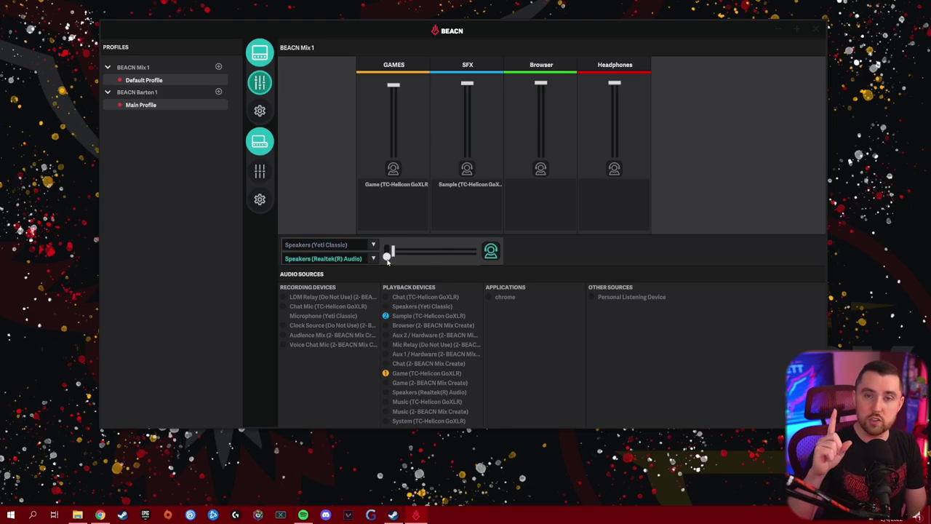
pyautogui.click(386, 248)
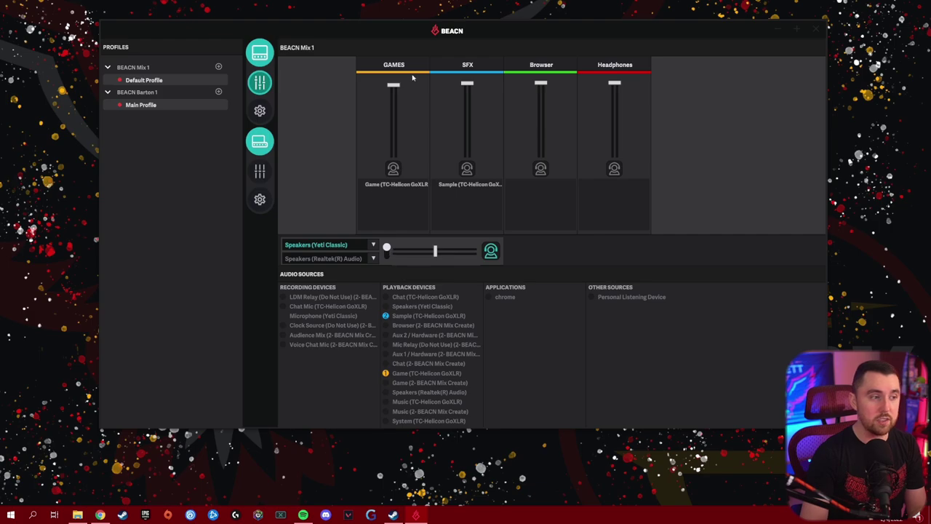
pyautogui.click(387, 249)
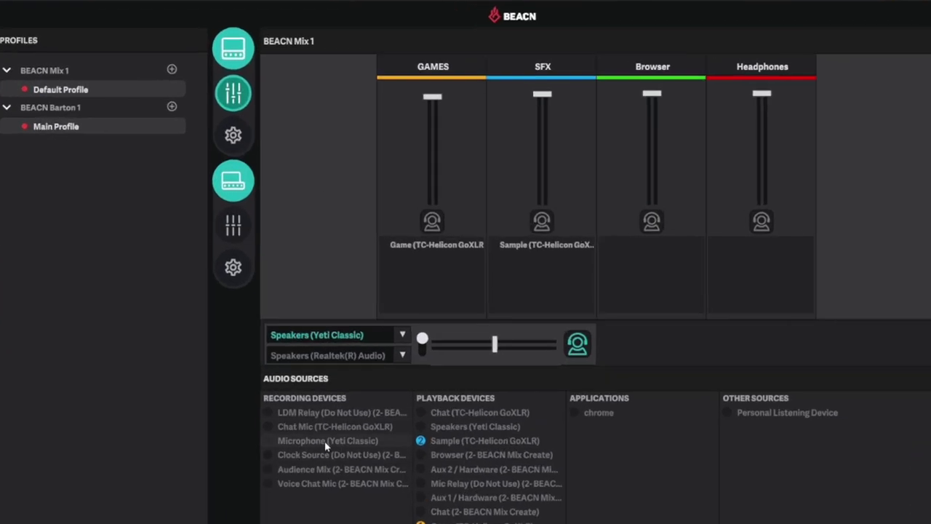
# Step: Assign Microphone (Yeti Classic) to the GAMES channel, chrome to Browser, and Personal Listening Device to Headphones
pyautogui.moveTo(325, 445); pyautogui.dragTo(421, 275)
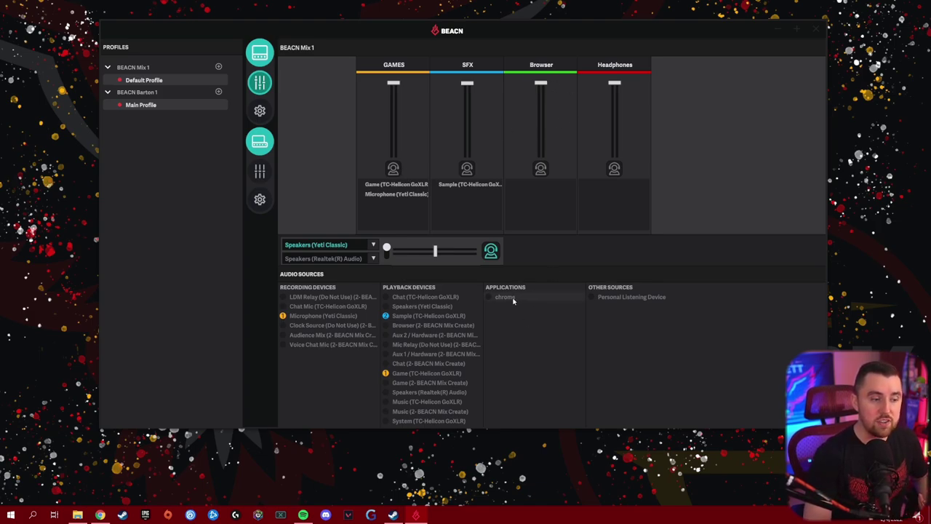
pyautogui.moveTo(511, 300); pyautogui.dragTo(535, 191)
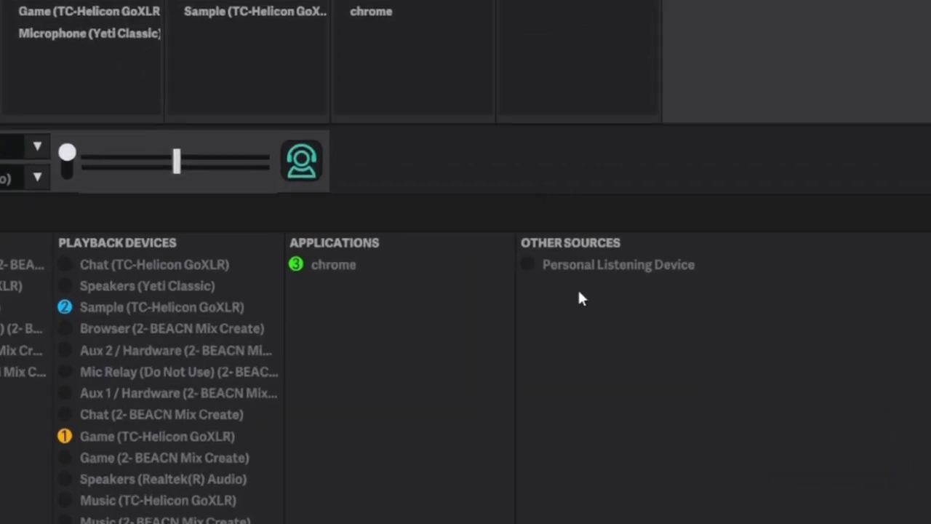
pyautogui.moveTo(638, 265); pyautogui.dragTo(621, 45)
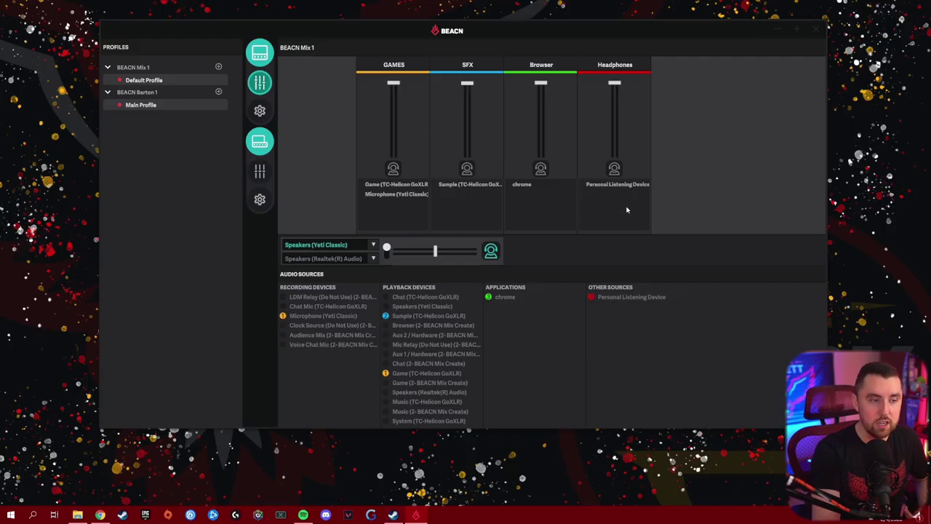
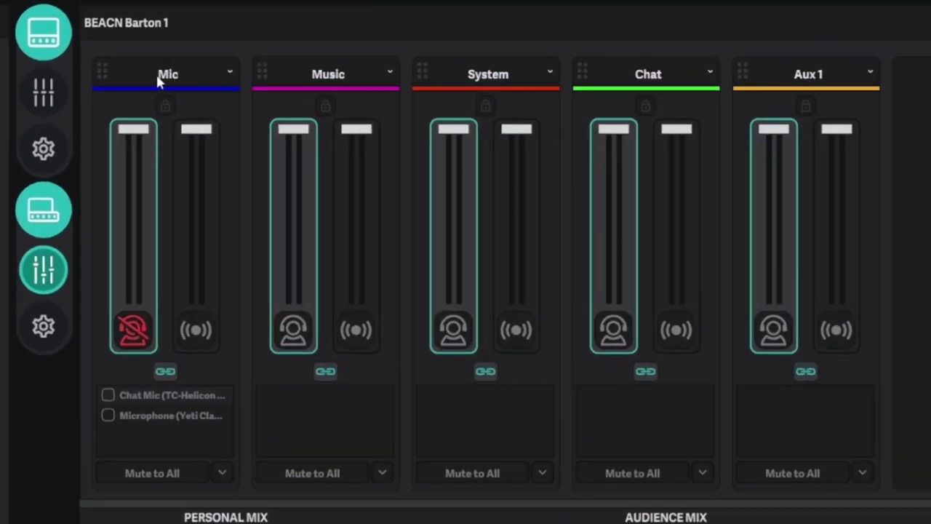
# Step: Move the Aux 1 channel ahead of Chat in the BEACN Barton 1 mixer and swap them back
pyautogui.rightClick(229, 71)
pyautogui.moveTo(741, 72); pyautogui.dragTo(502, 68)
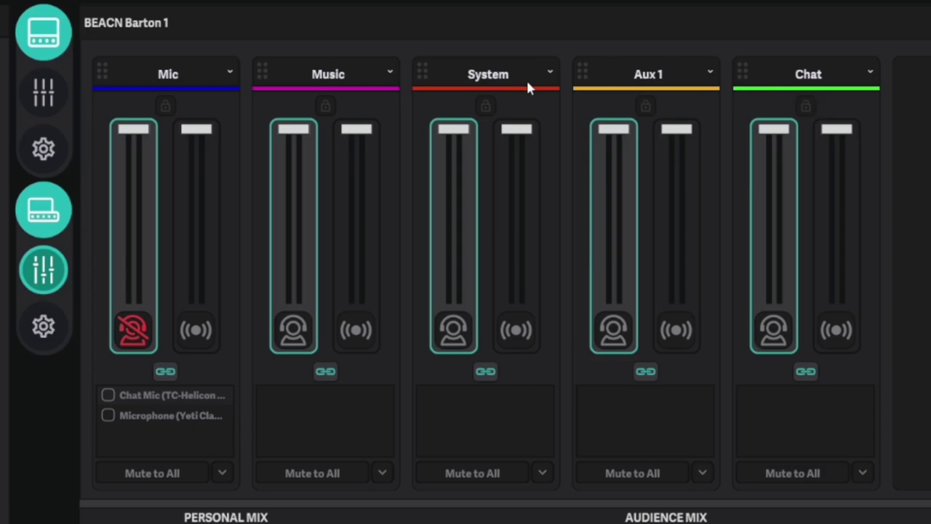
pyautogui.moveTo(743, 71); pyautogui.dragTo(510, 69)
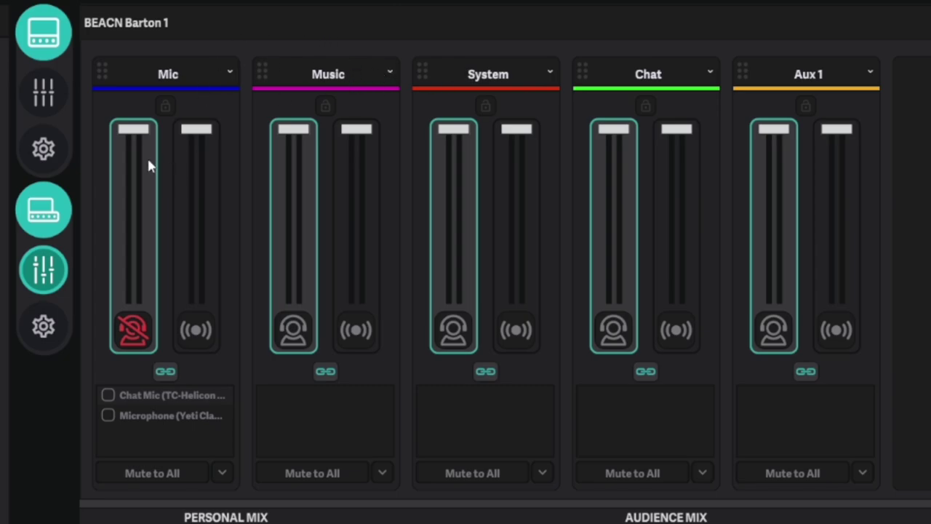
# Step: In the BEACN Barton 1 mixer, unlink the Music faders, with the personal mix at about half and the audience mix at about three quarters
pyautogui.click(64, 108)
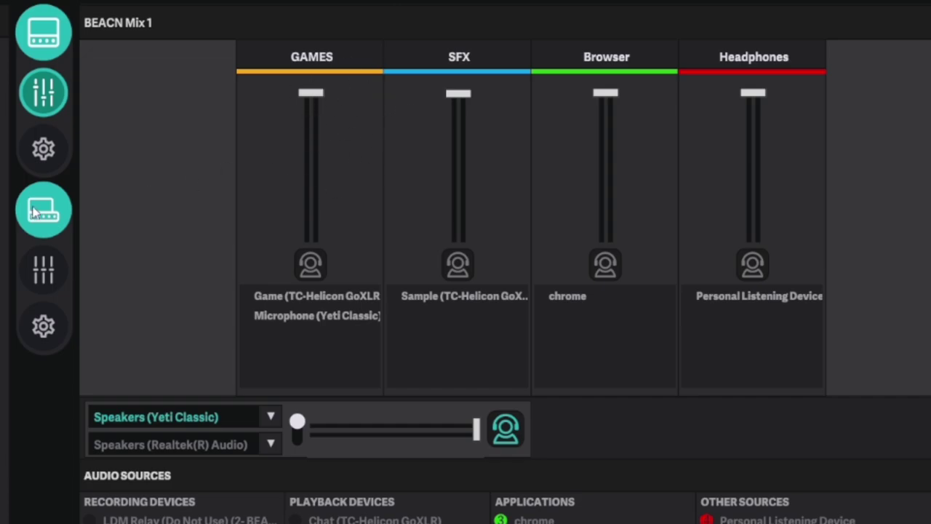
pyautogui.click(43, 269)
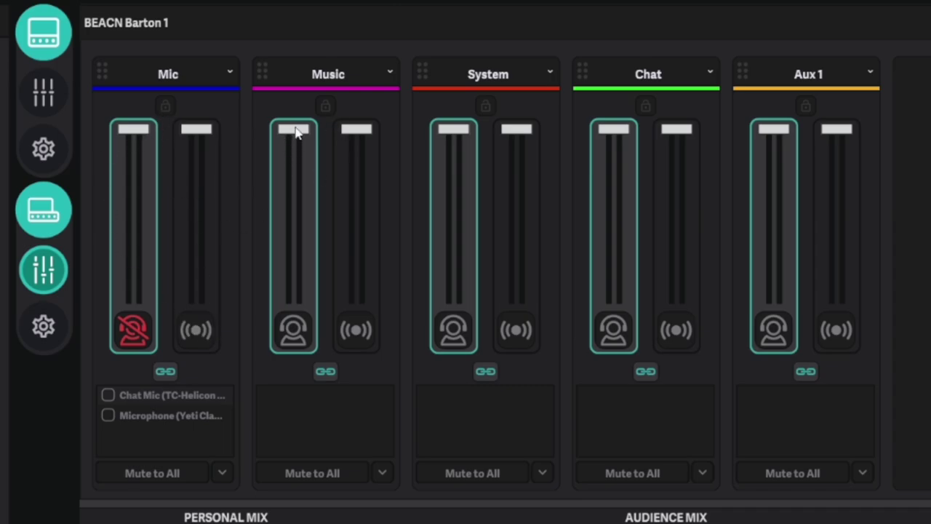
pyautogui.moveTo(296, 133); pyautogui.dragTo(306, 216)
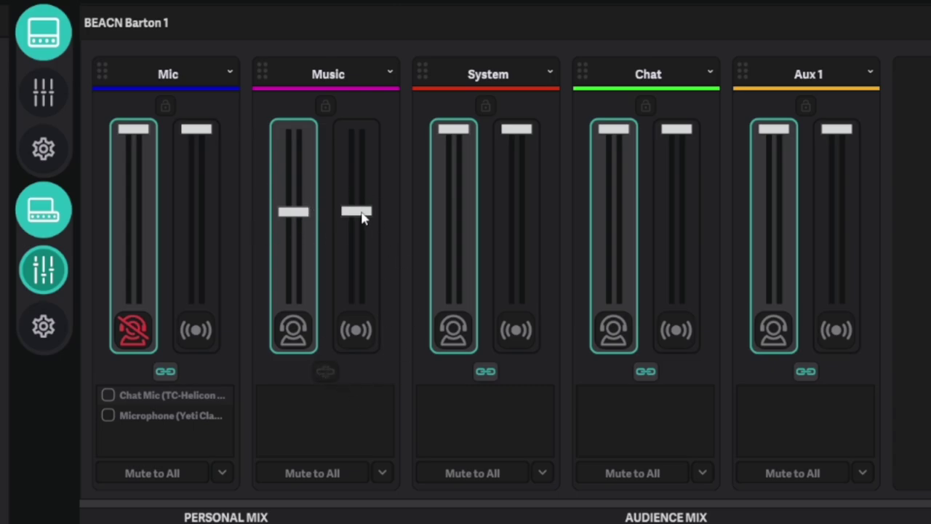
pyautogui.moveTo(361, 213); pyautogui.dragTo(362, 173)
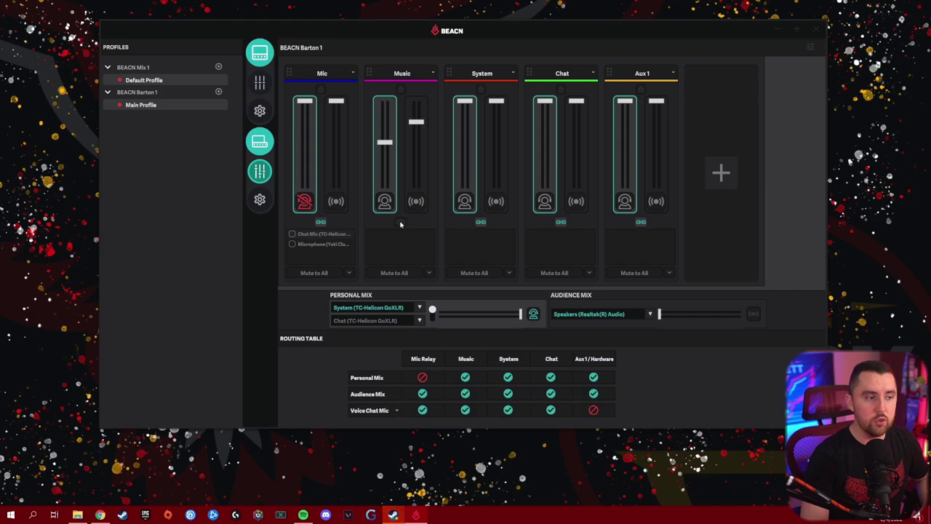
# Step: Relink the Music faders in the BEACN Barton 1 mixer and raise the personal and audience levels to maximum
pyautogui.moveTo(387, 145); pyautogui.dragTo(413, 122)
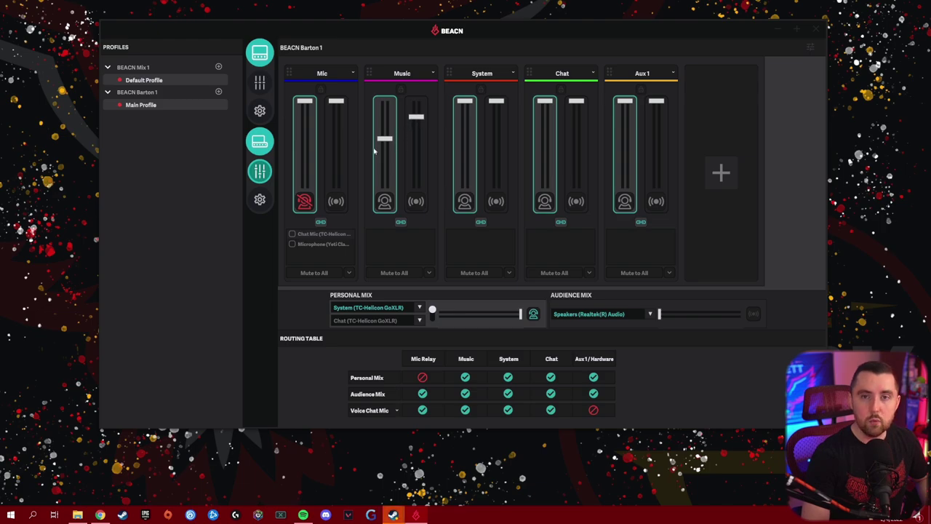
pyautogui.moveTo(387, 140); pyautogui.dragTo(385, 101)
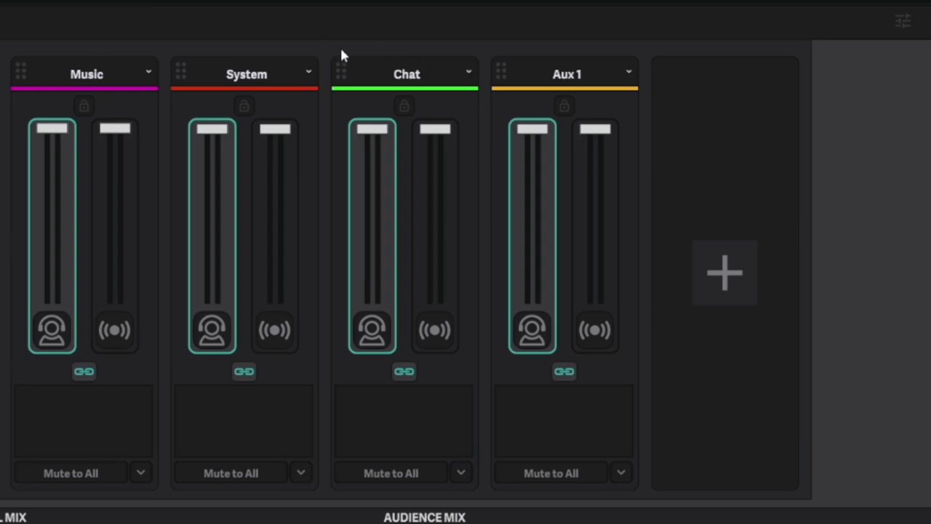
# Step: Examine the channels available to add and the mute options of the Mic channel without changing them
pyautogui.click(727, 271)
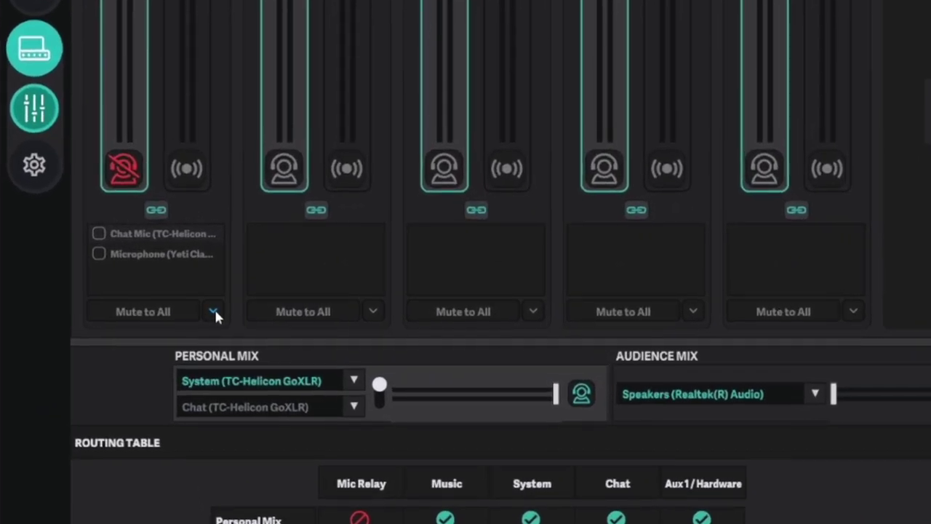
pyautogui.click(214, 312)
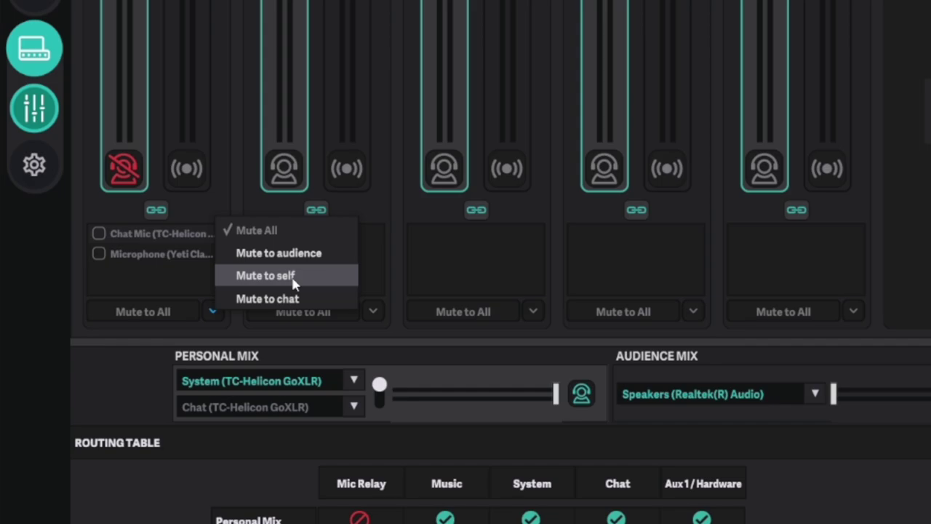
pyautogui.click(817, 258)
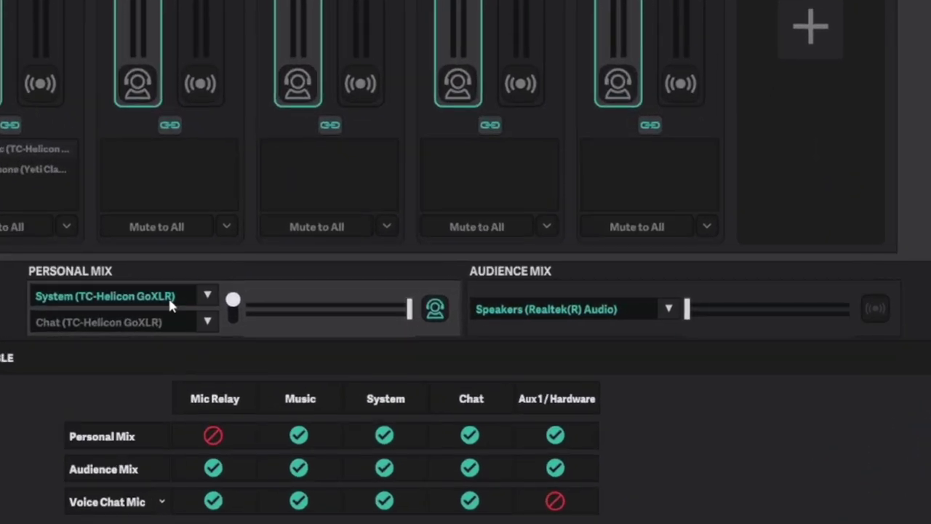
# Step: Assign Speakers (Yeti Classic) and System (TC-Helicon GoXLR) to the personal mix and Speakers (Realtek(R) Audio) to the audience mix
pyautogui.click(399, 308)
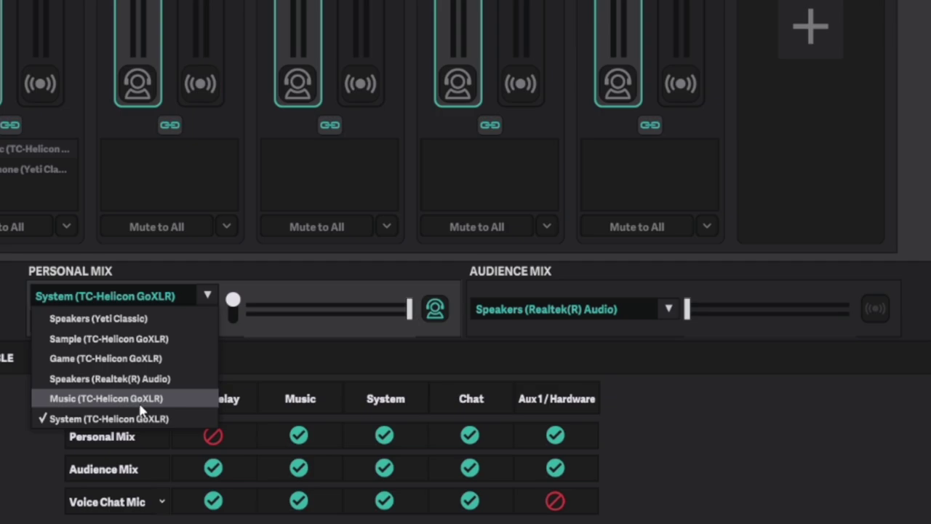
pyautogui.click(130, 318)
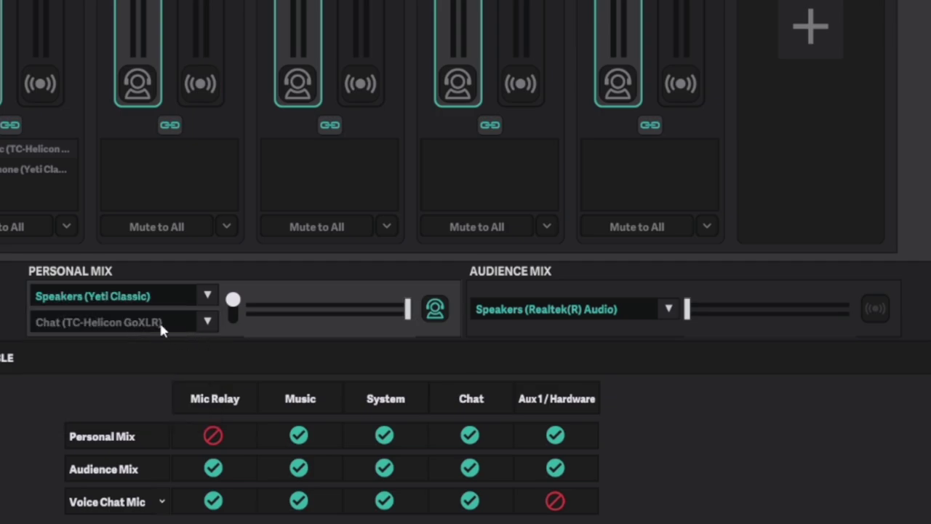
pyautogui.click(161, 327)
pyautogui.click(118, 349)
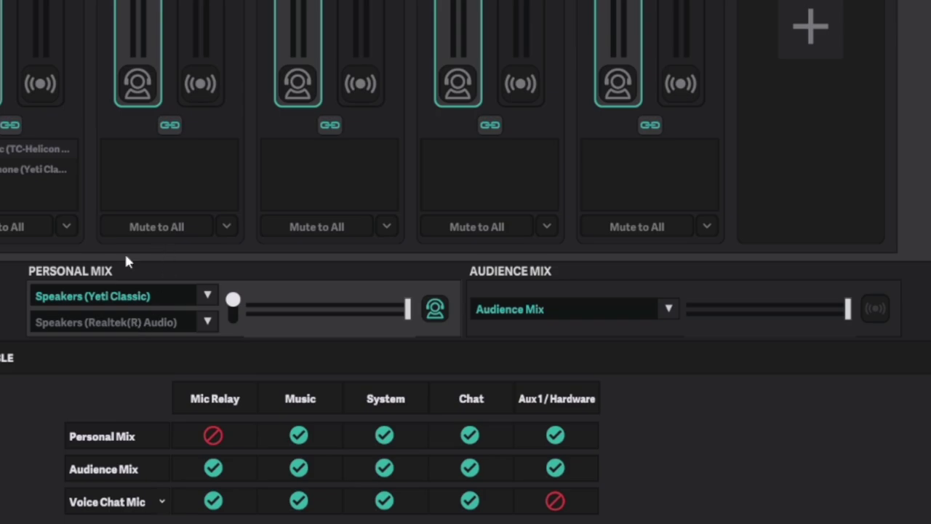
pyautogui.click(237, 322)
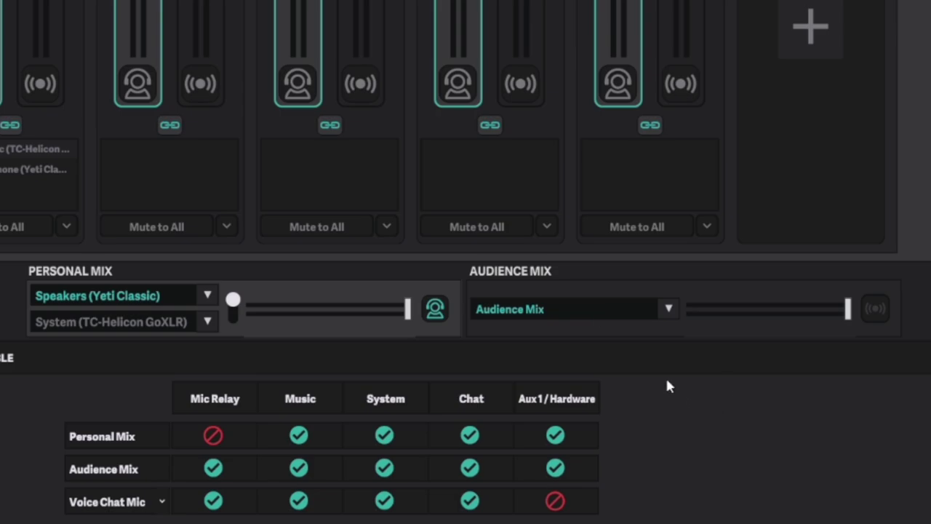
pyautogui.click(594, 314)
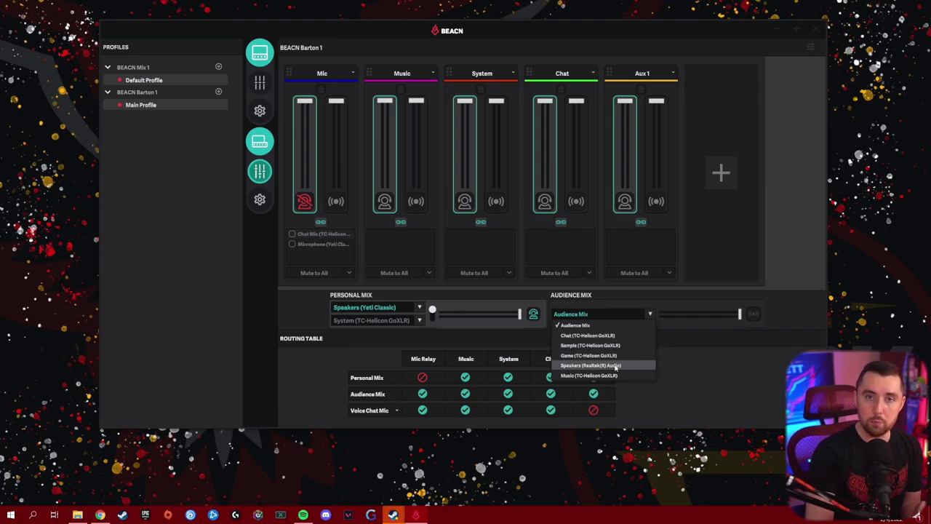
pyautogui.click(616, 366)
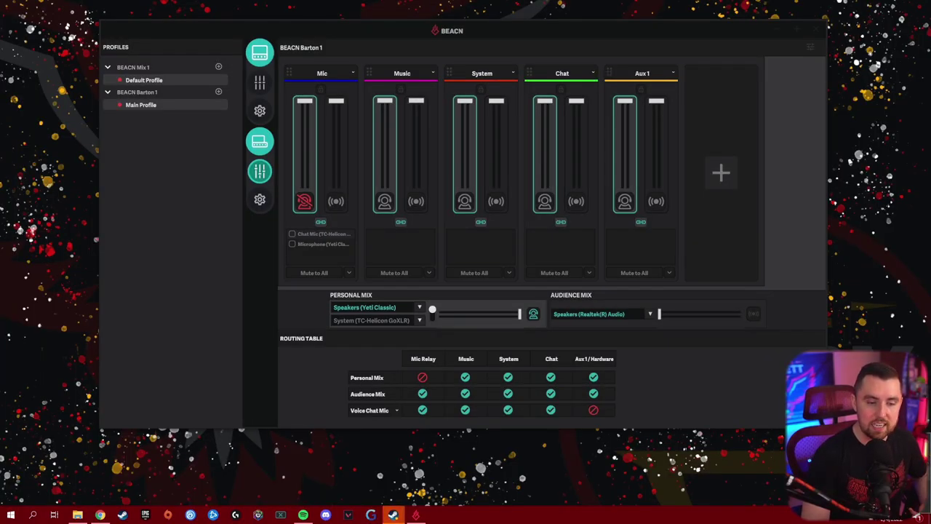
# Step: Browse the playback devices in the Windows Sound dialog, including the BEACN Mix Create channels, and open one device's options
pyautogui.moveTo(140, 58); pyautogui.dragTo(426, 90)
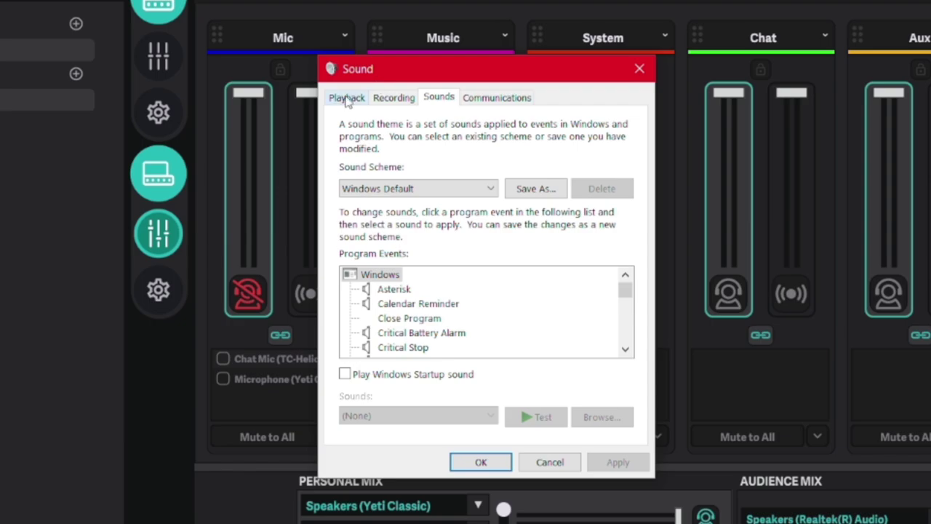
pyautogui.click(347, 99)
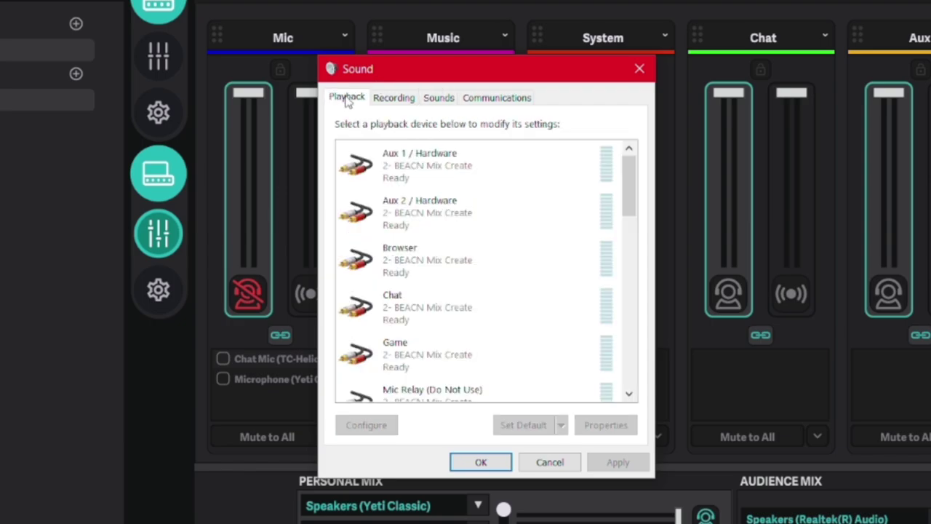
pyautogui.scroll(-1, 501, 287)
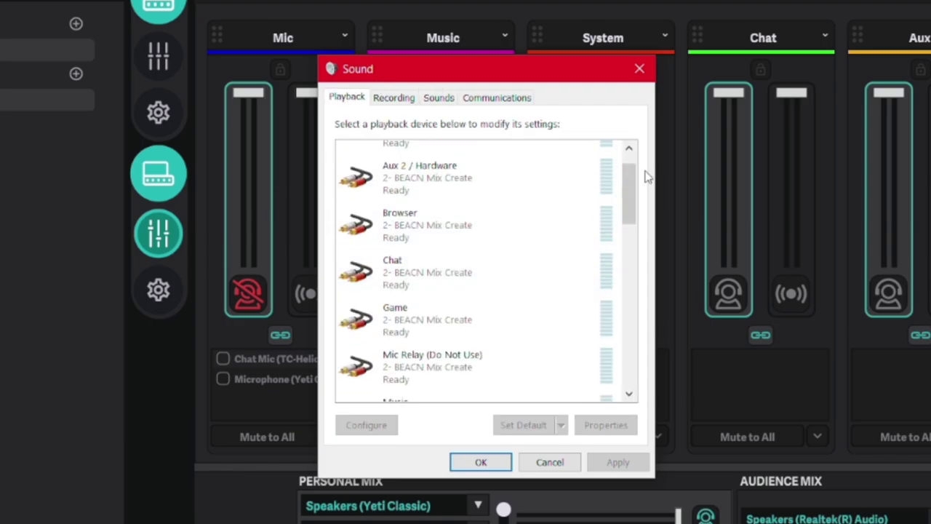
pyautogui.moveTo(629, 185); pyautogui.dragTo(628, 293)
pyautogui.rightClick(439, 277)
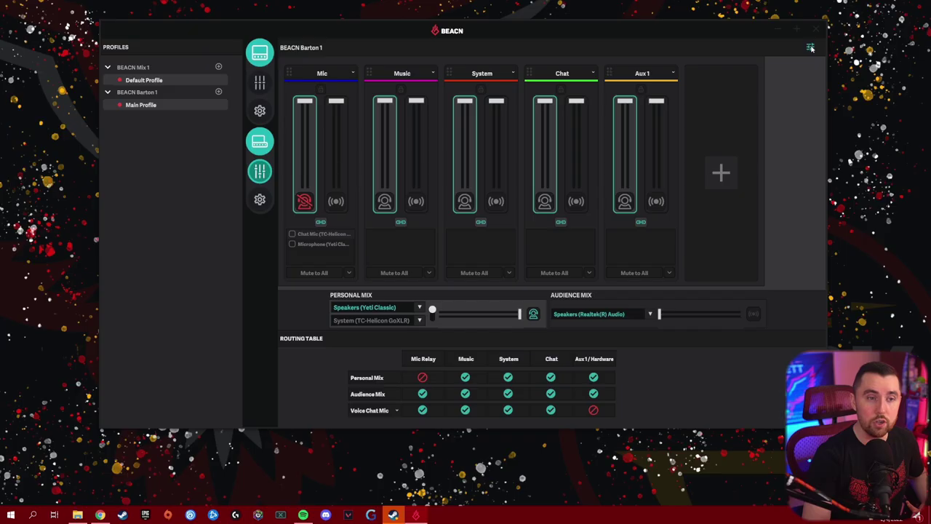
# Step: Route Spotify's output to Music (2- BEACN Mix Create) in the Windows app volume preferences and revisit that page
pyautogui.click(709, 85)
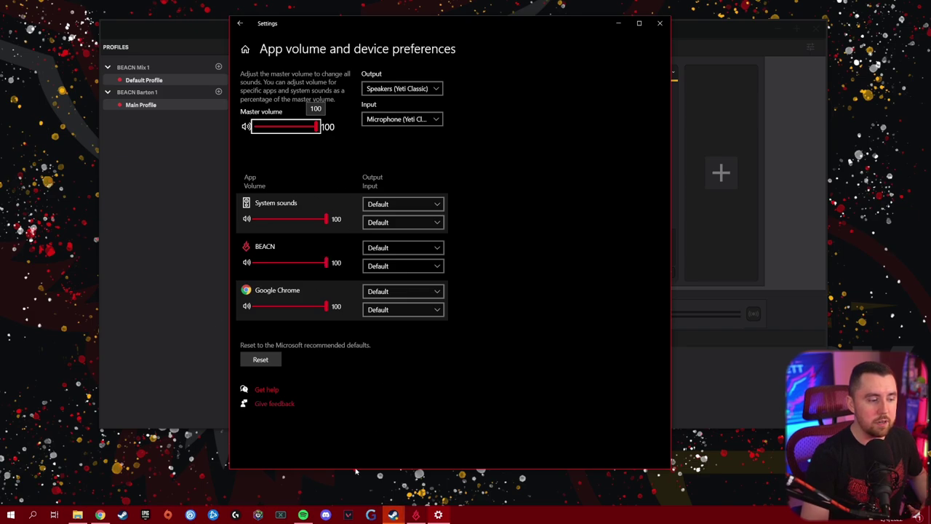
pyautogui.click(303, 515)
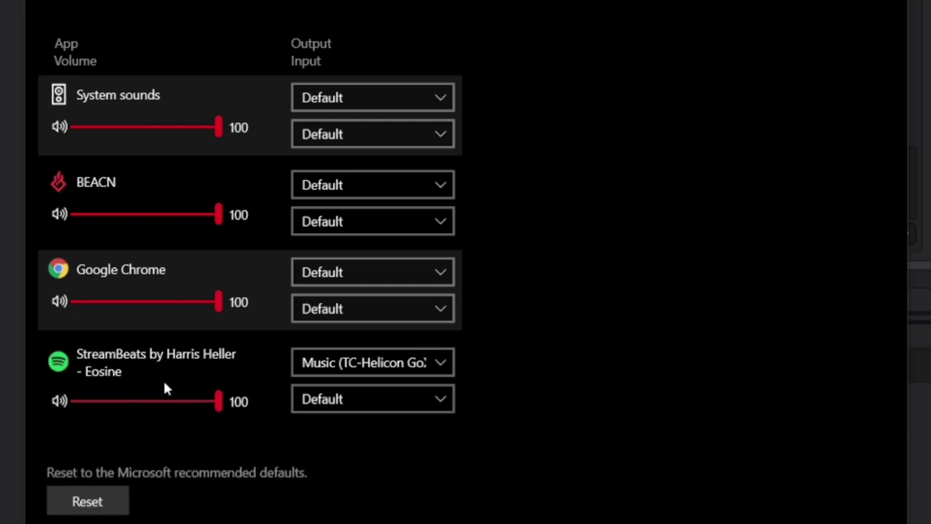
pyautogui.click(631, 395)
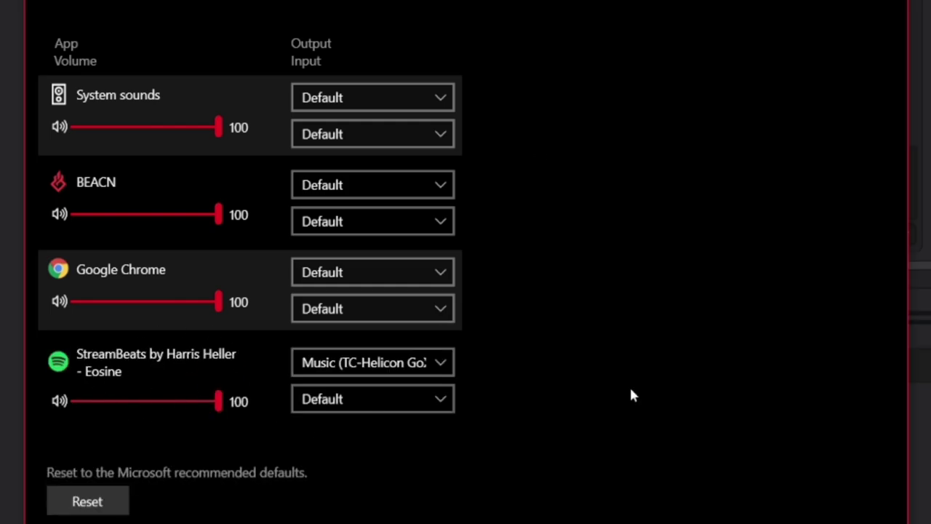
pyautogui.click(445, 363)
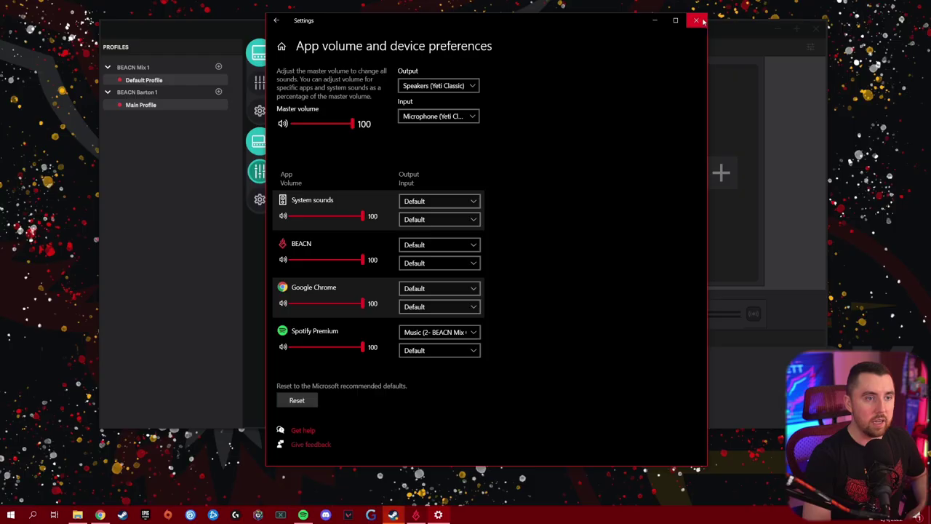
pyautogui.click(705, 22)
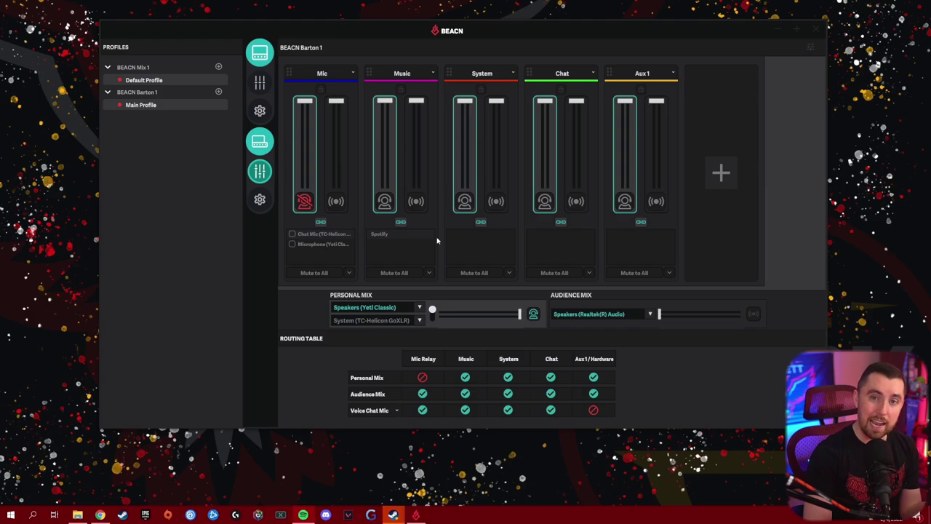
pyautogui.click(811, 46)
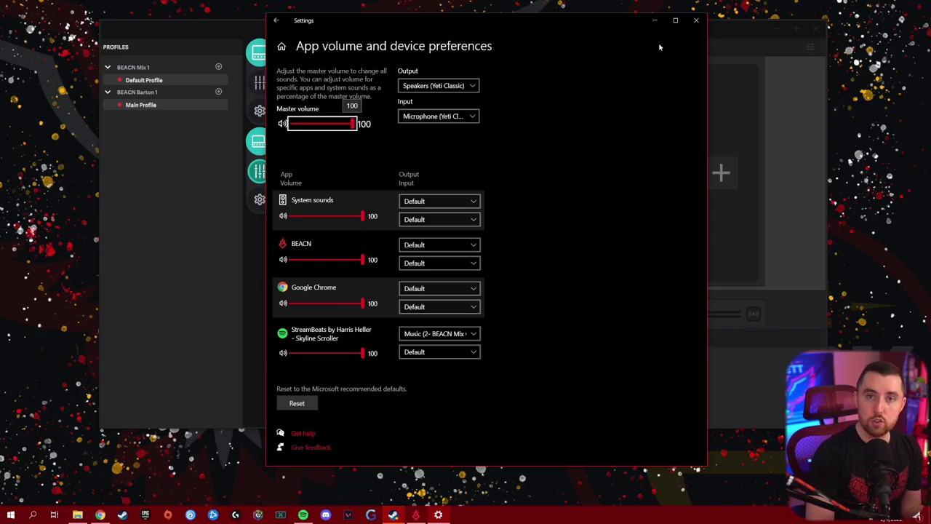
pyautogui.click(696, 21)
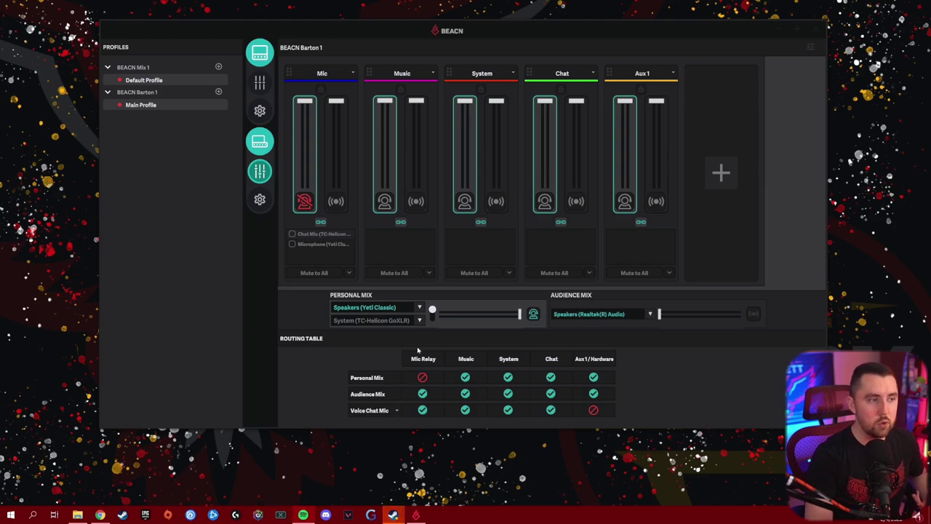
# Step: Turn off Music for the Personal Mix and Audience Mix in the routing table and unmute both on the Music channel
pyautogui.click(465, 377)
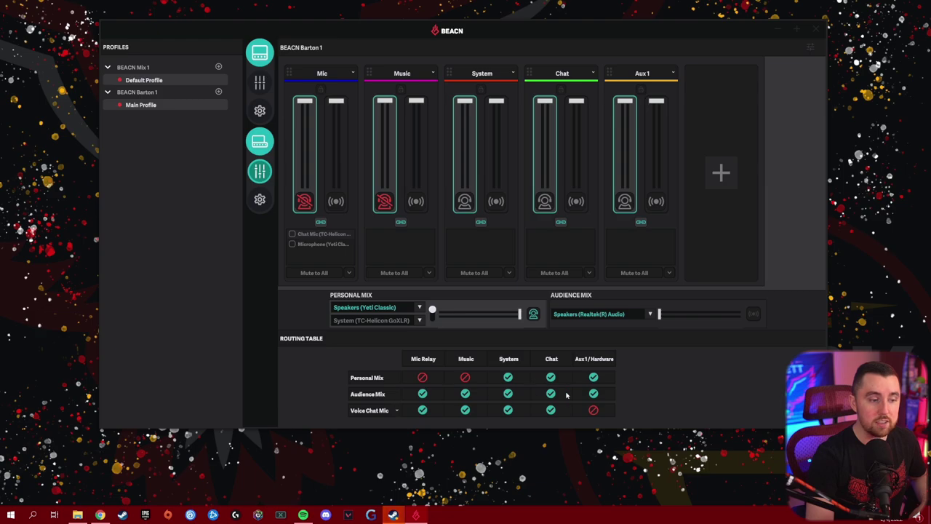
pyautogui.click(466, 395)
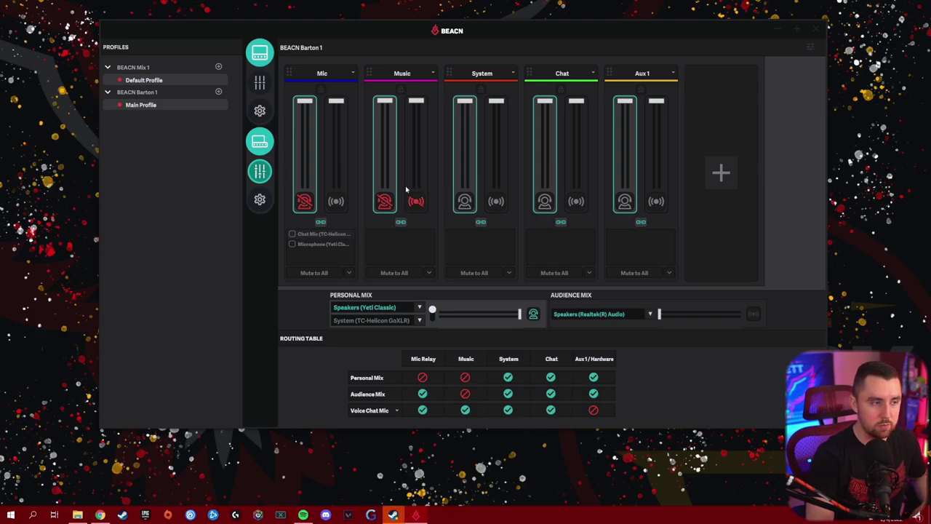
pyautogui.click(386, 202)
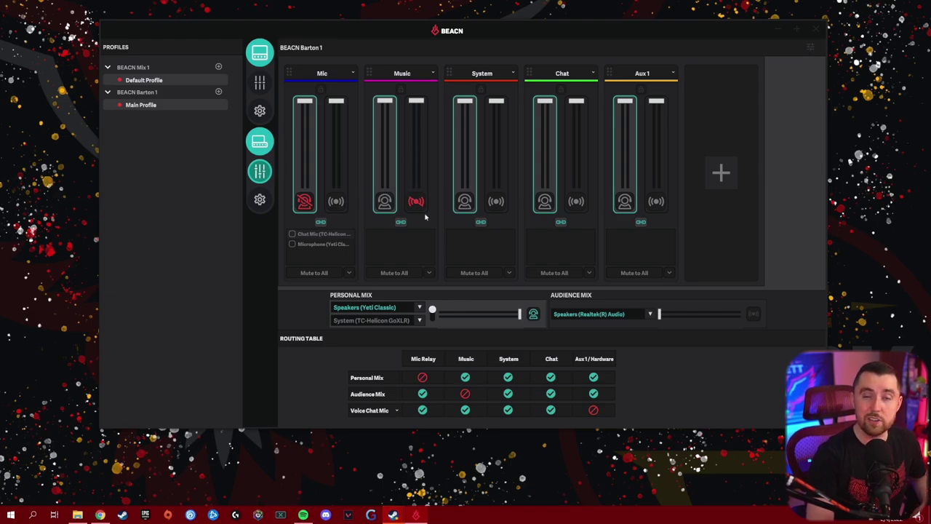
pyautogui.click(416, 202)
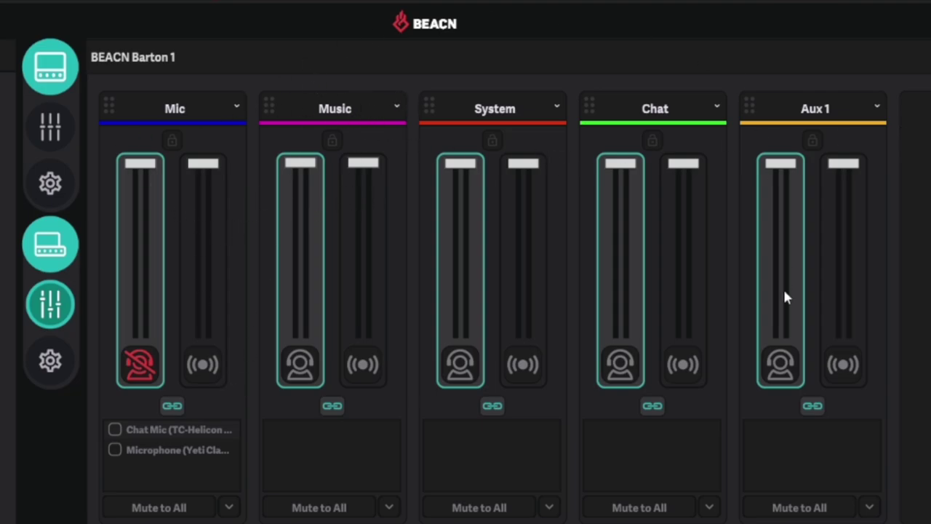
# Step: Lock the Mic and Music faders in the BEACN Barton 1 mixer
pyautogui.click(172, 138)
pyautogui.click(347, 140)
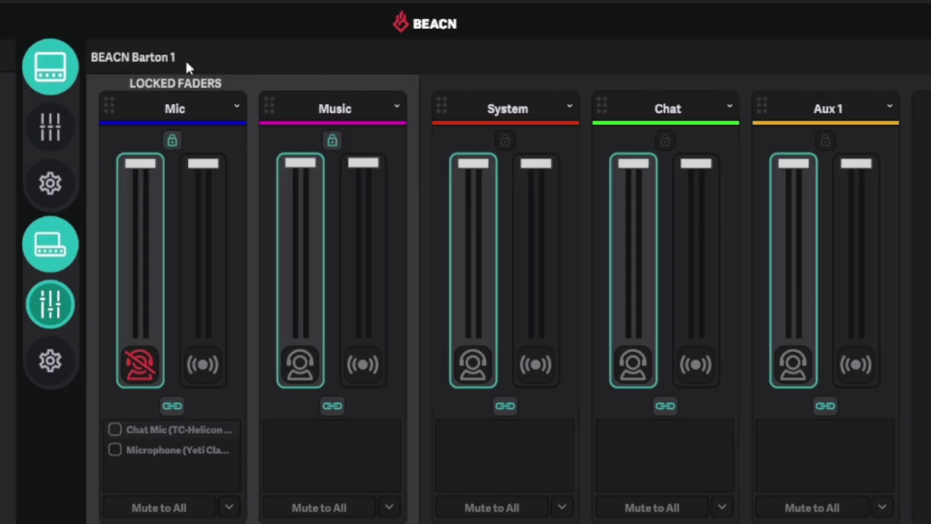